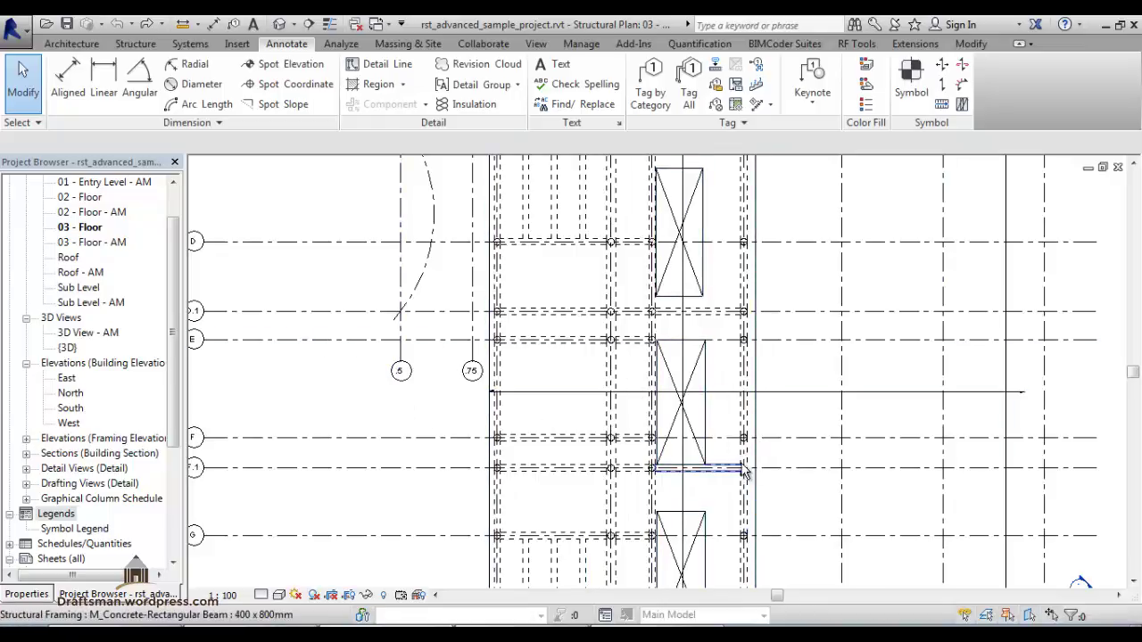
Open the Symbol Legend view from the Legends list in the Project Browser
scroll(497, 328, "down", 3)
scroll(476, 339, "down", 2)
middle_click_drag(464, 322, 420, 273)
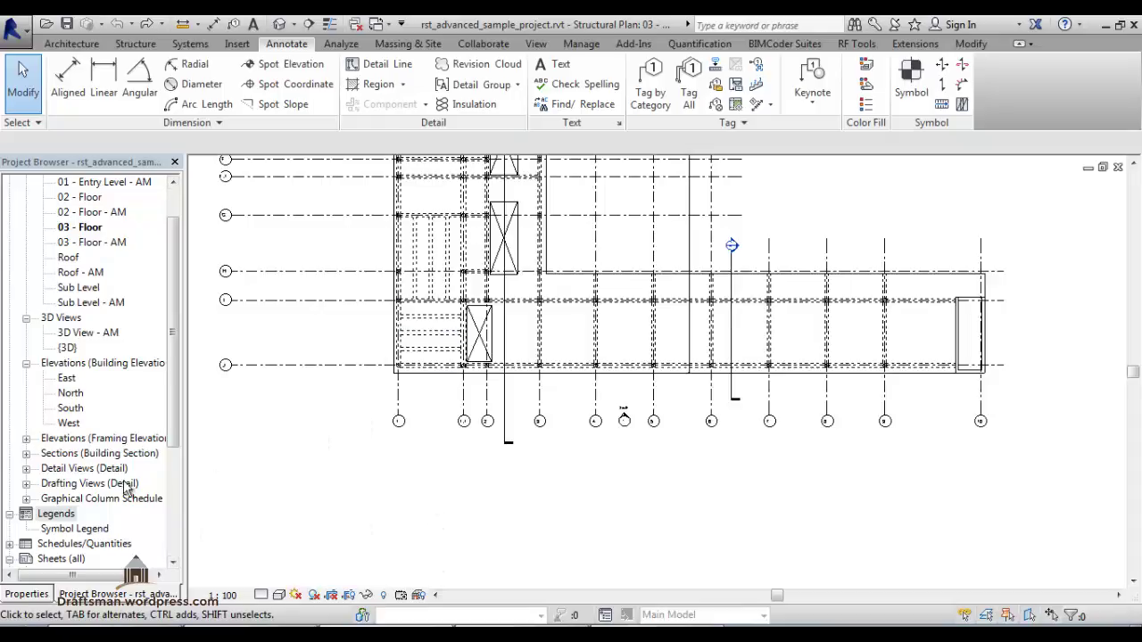
left_click(59, 517)
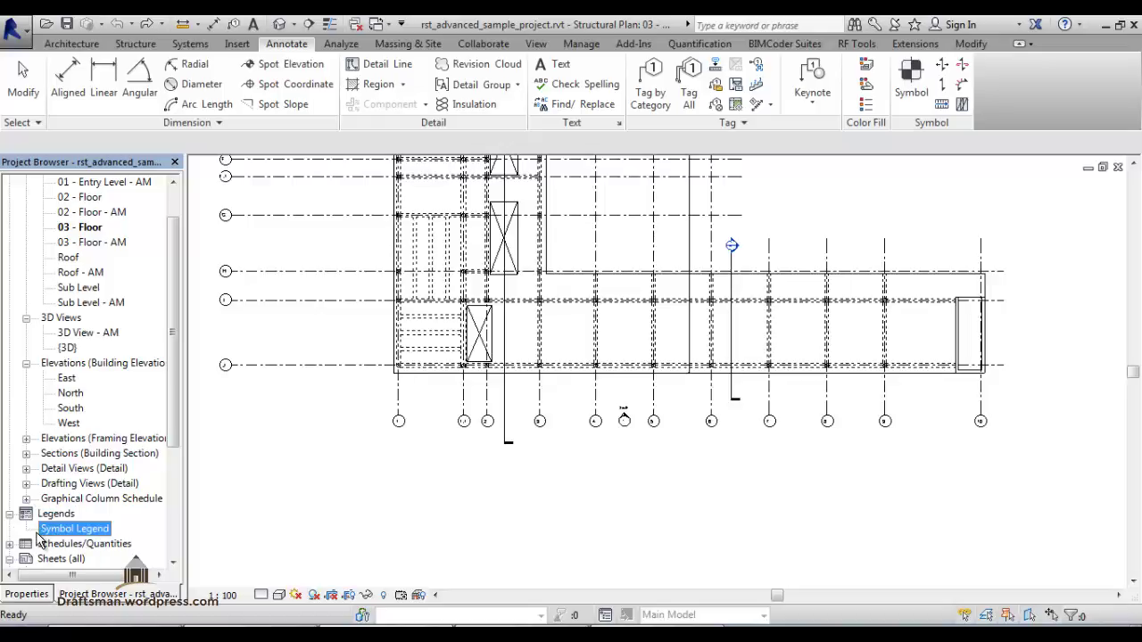
double_click(107, 529)
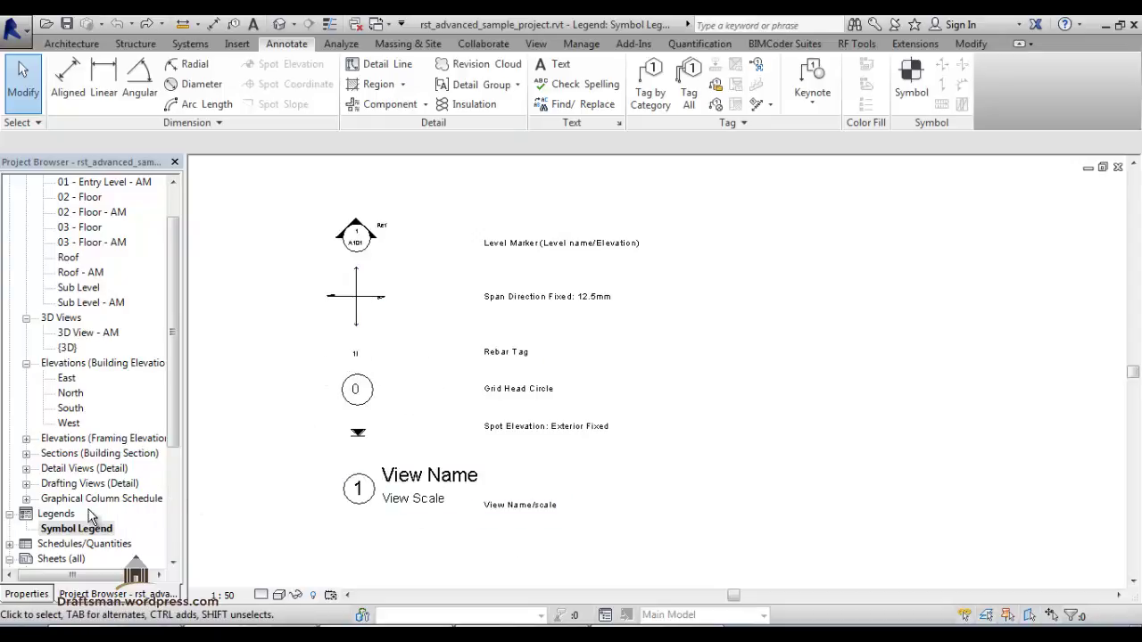
Create a new legend view named STR at a custom 1:50 scale
left_click(63, 516)
right_click(69, 526)
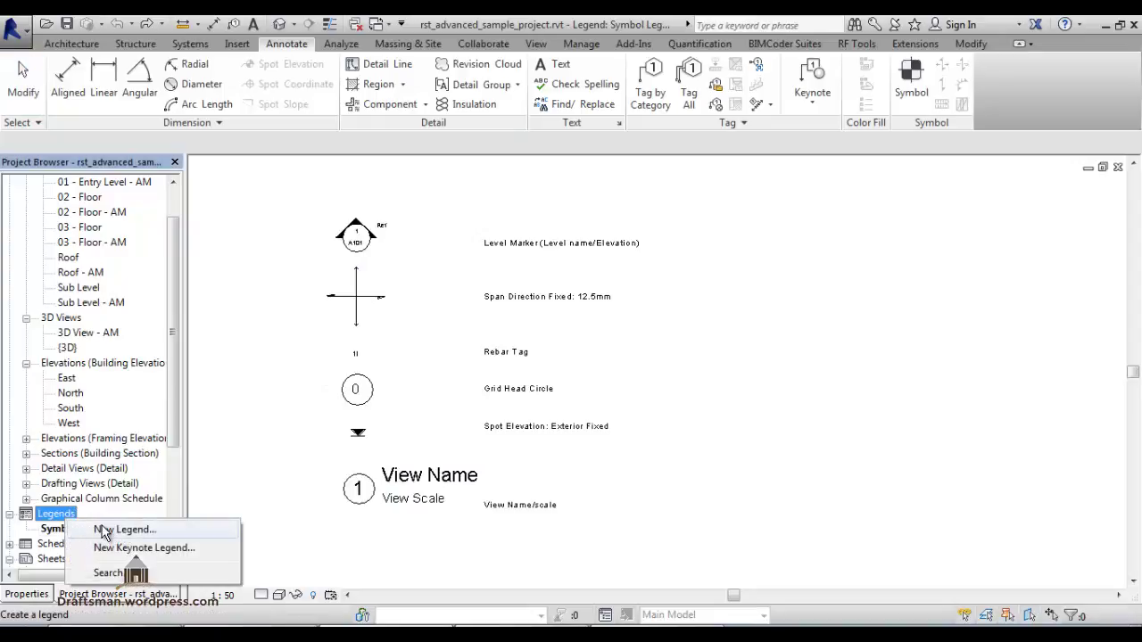
left_click(123, 530)
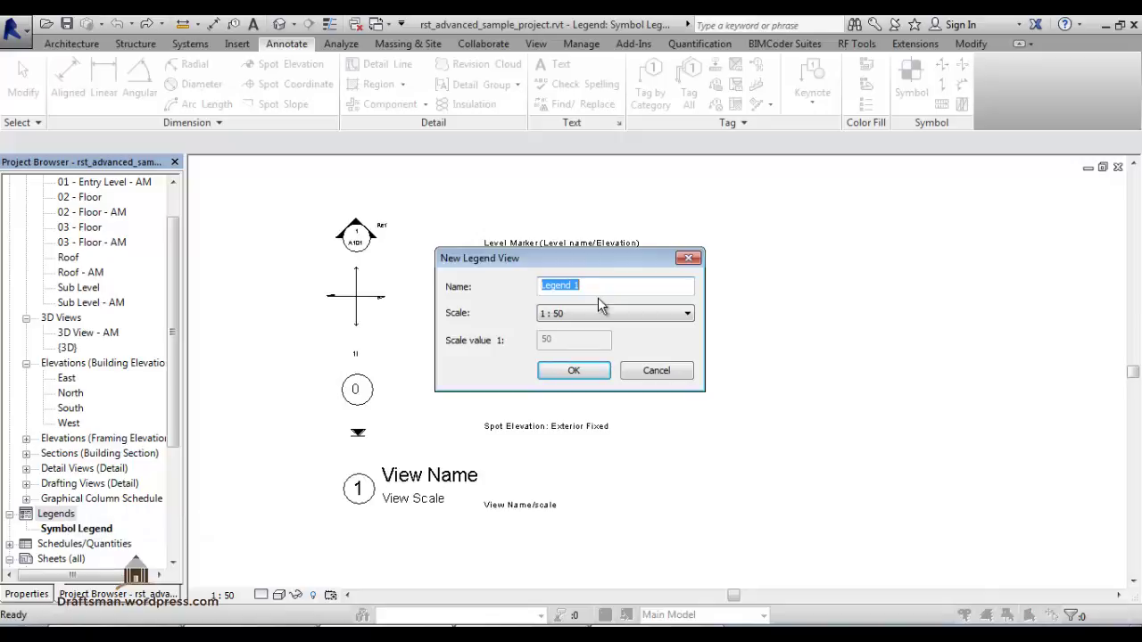
type("STR")
left_click(581, 317)
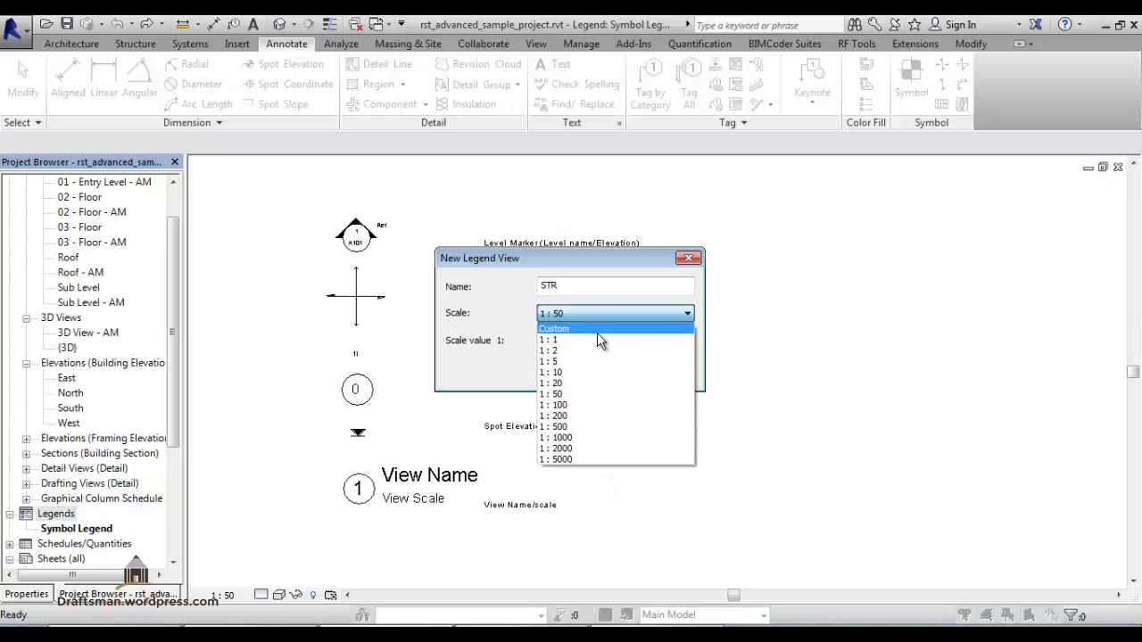
left_click(598, 329)
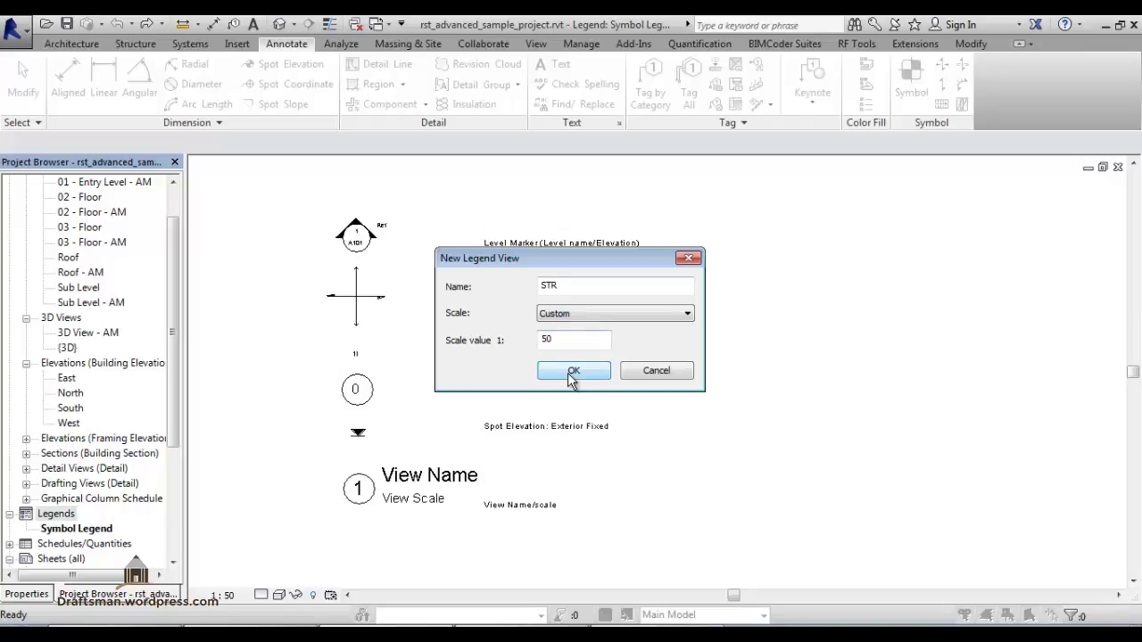
left_click(571, 371)
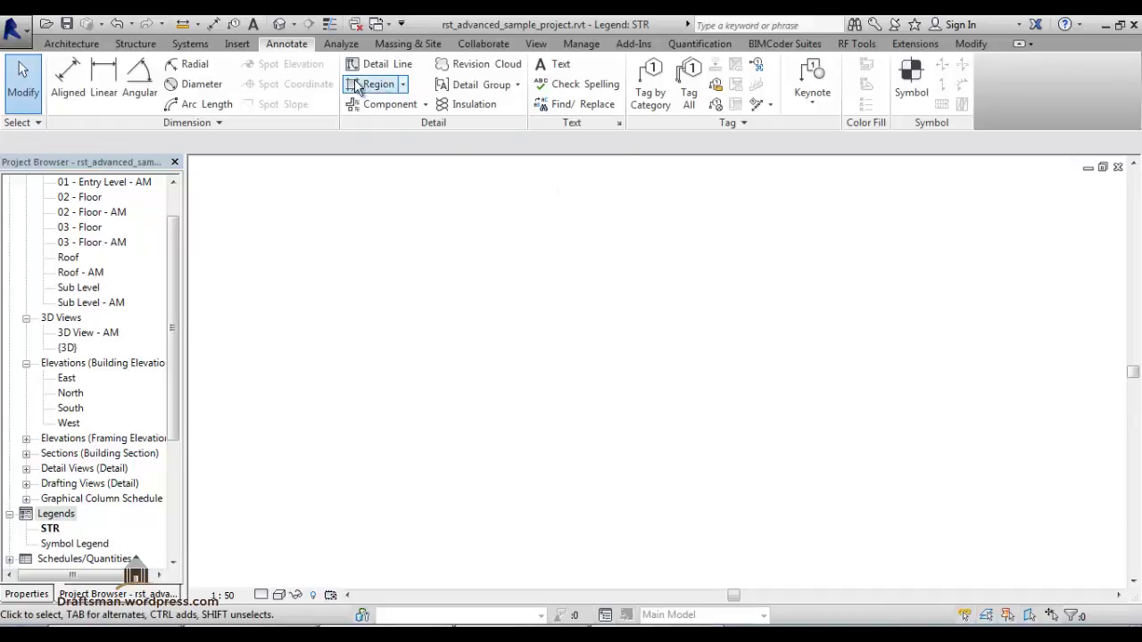
Add a text note reading DOOR near the top of the STR legend
left_click(536, 75)
left_click(539, 237)
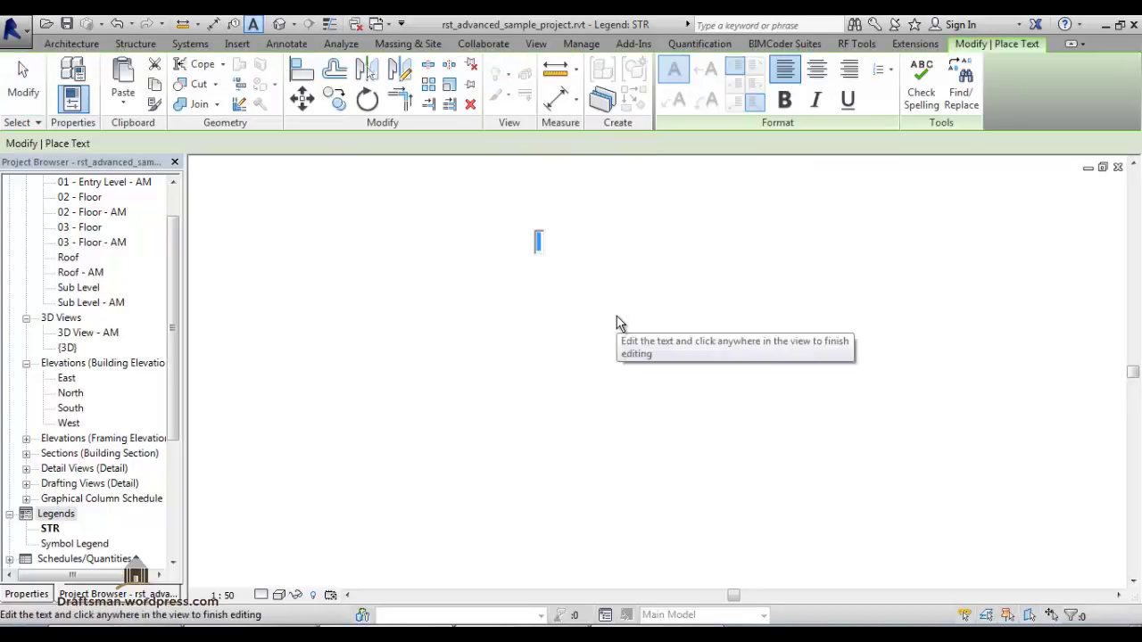
type("DOOR")
left_click(623, 325)
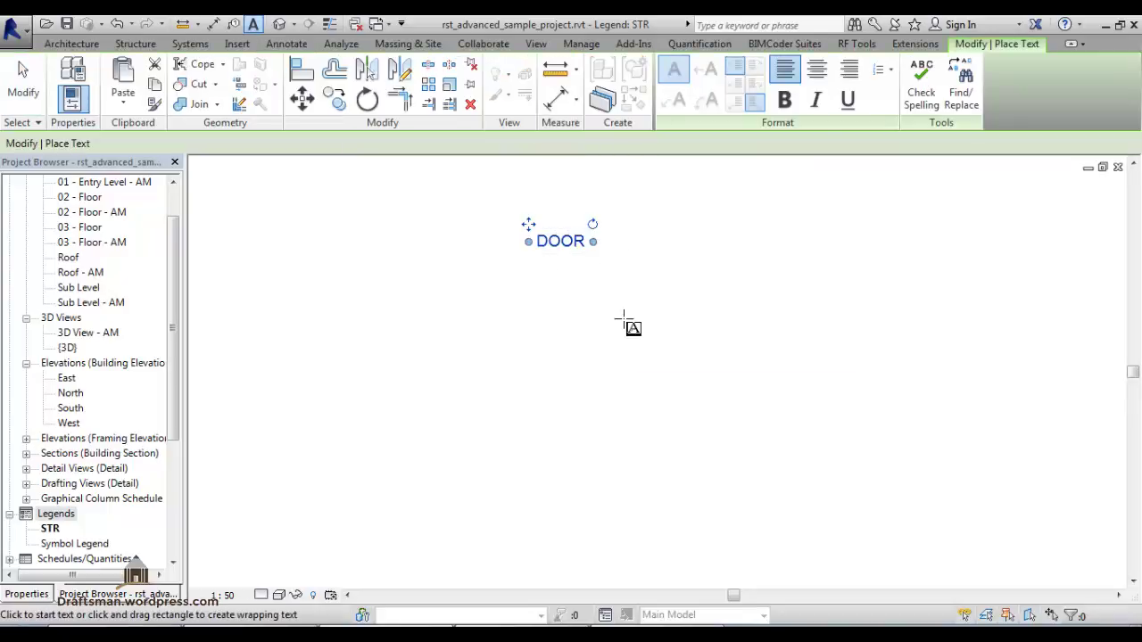
left_click(286, 43)
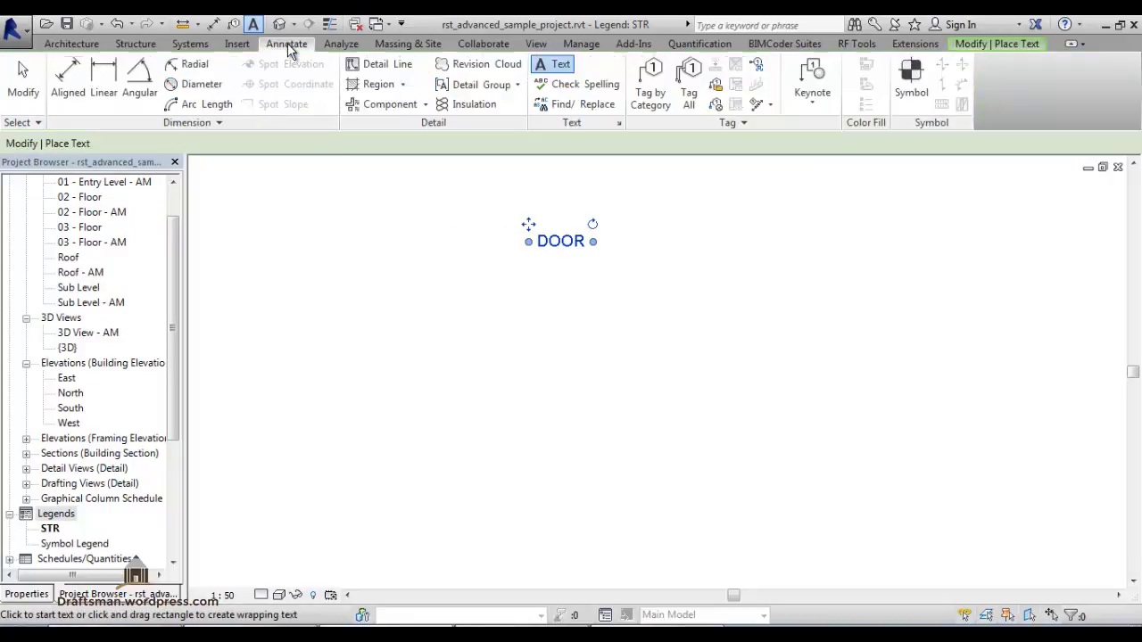
Draw a door swing from detail lines: a vertical leaf, a horizontal line and a start-end-radius arc
left_click(372, 65)
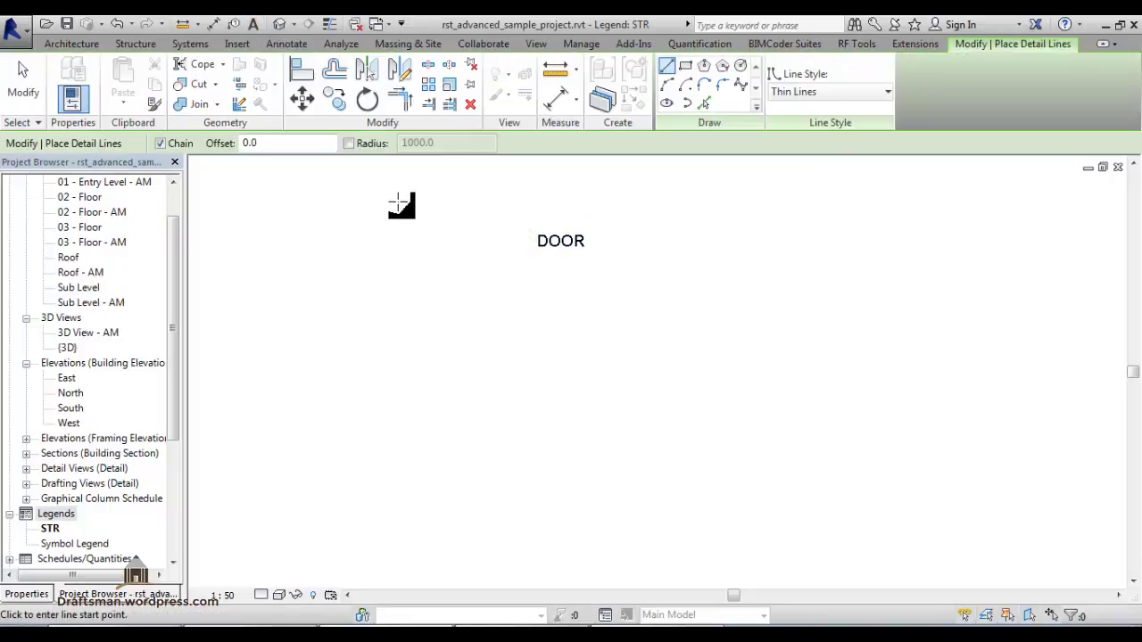
left_click(389, 186)
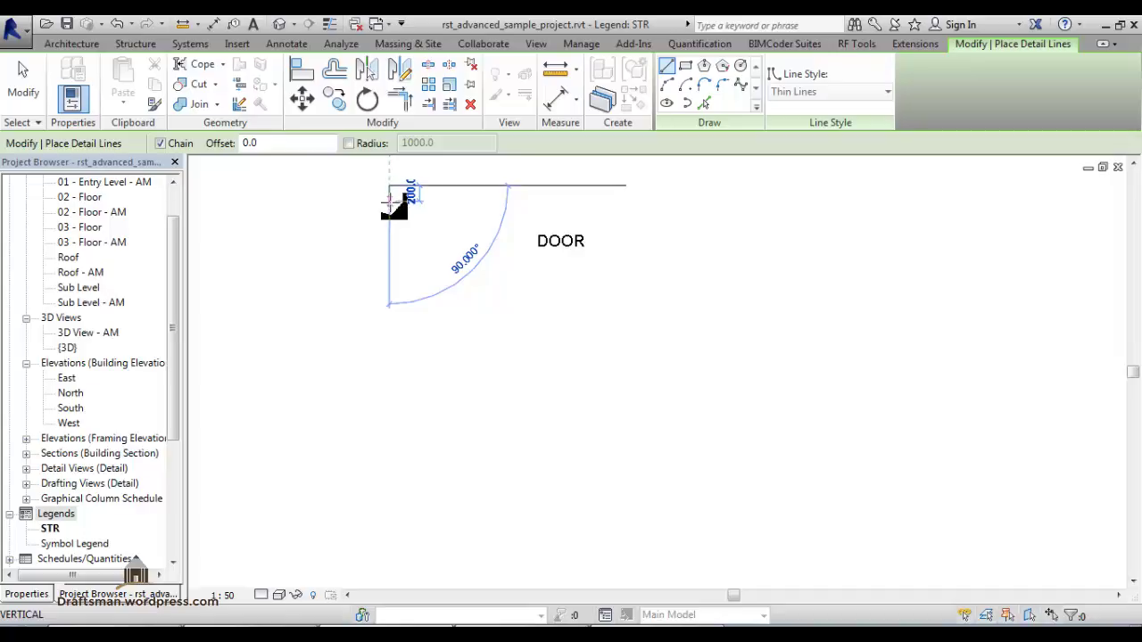
left_click(389, 248)
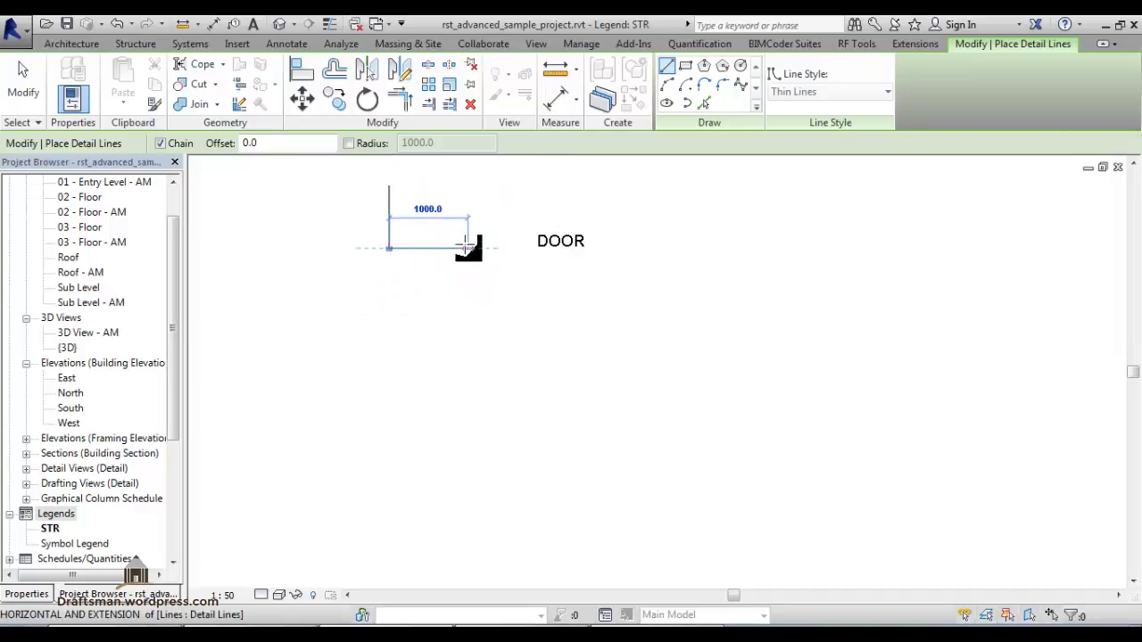
left_click(467, 248)
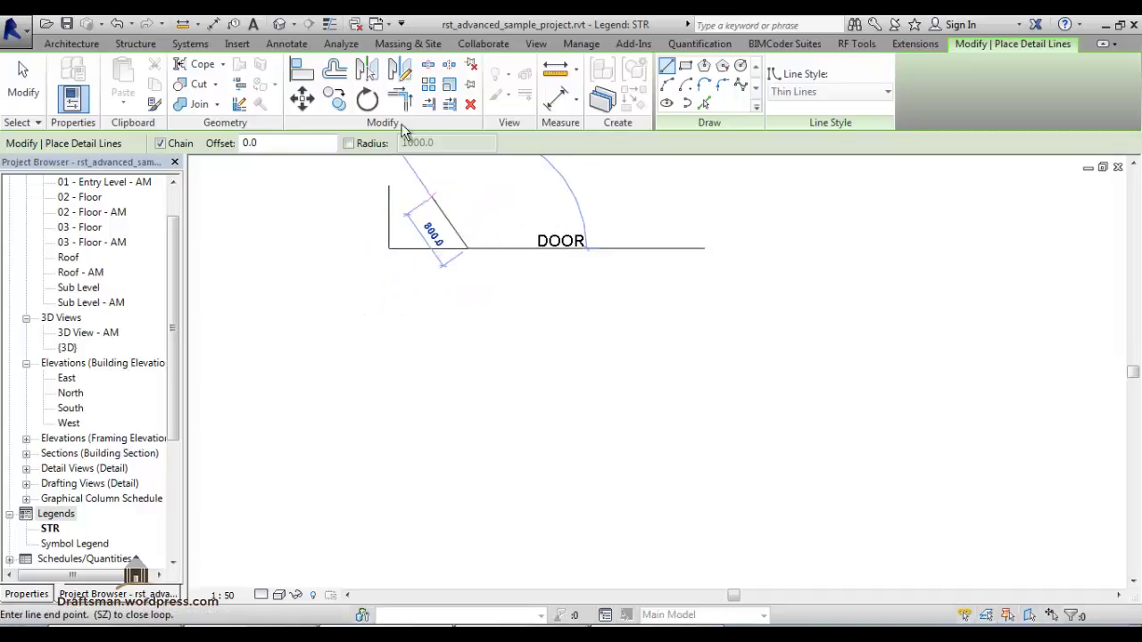
left_click(667, 83)
left_click(390, 185)
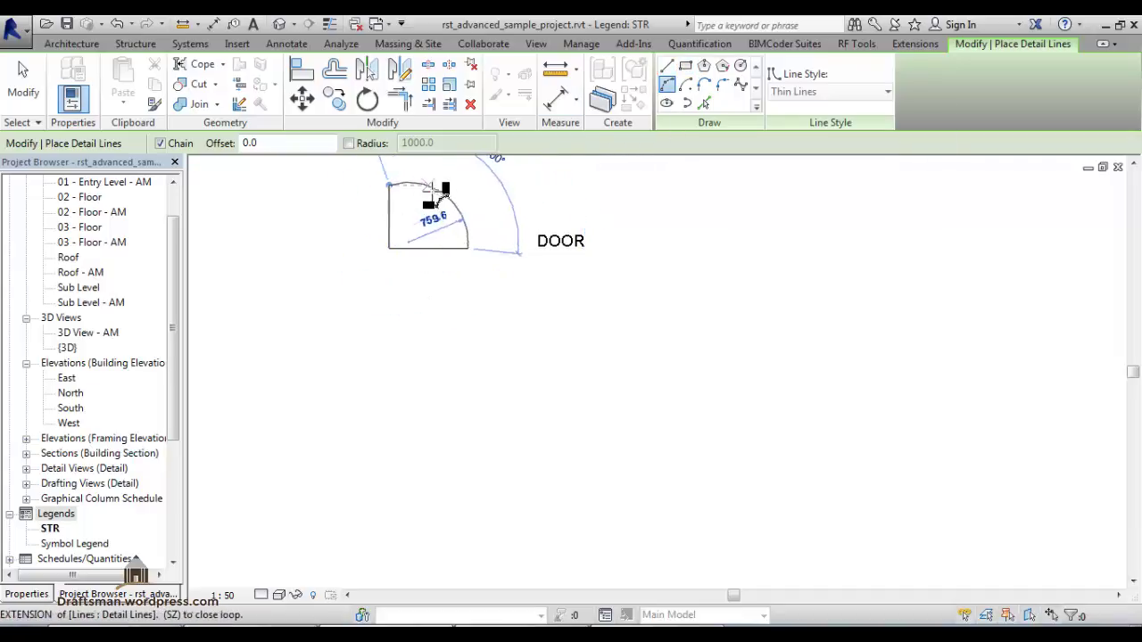
left_click(447, 193)
key("Escape")
key("Escape")
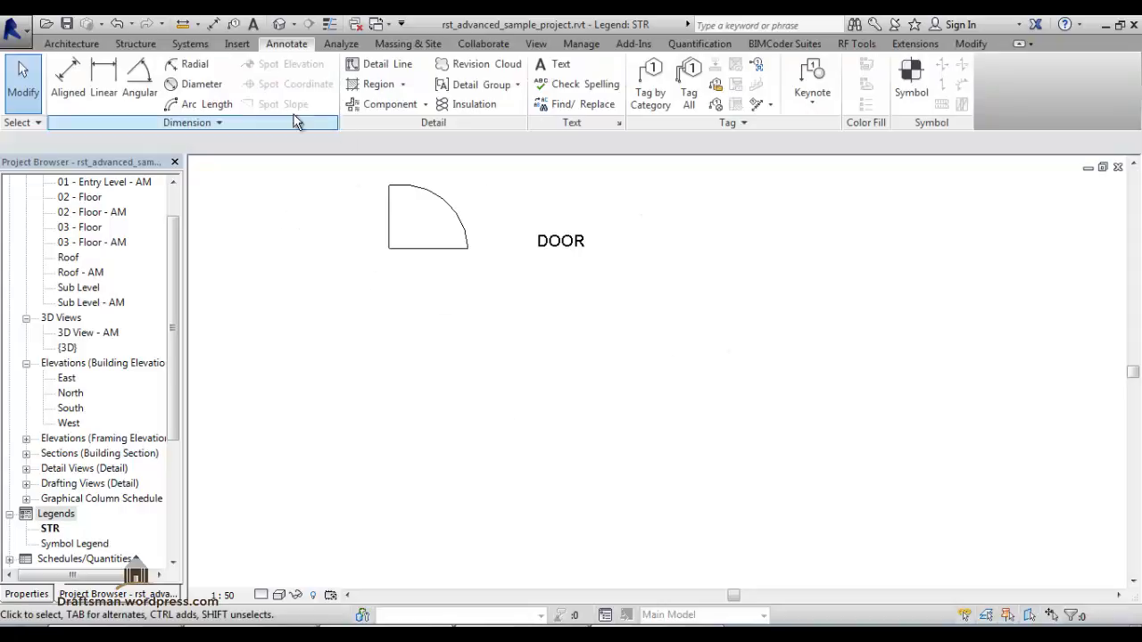
Begin a CAD import, keeping DWG as the file type, then cancel without importing
left_click(237, 44)
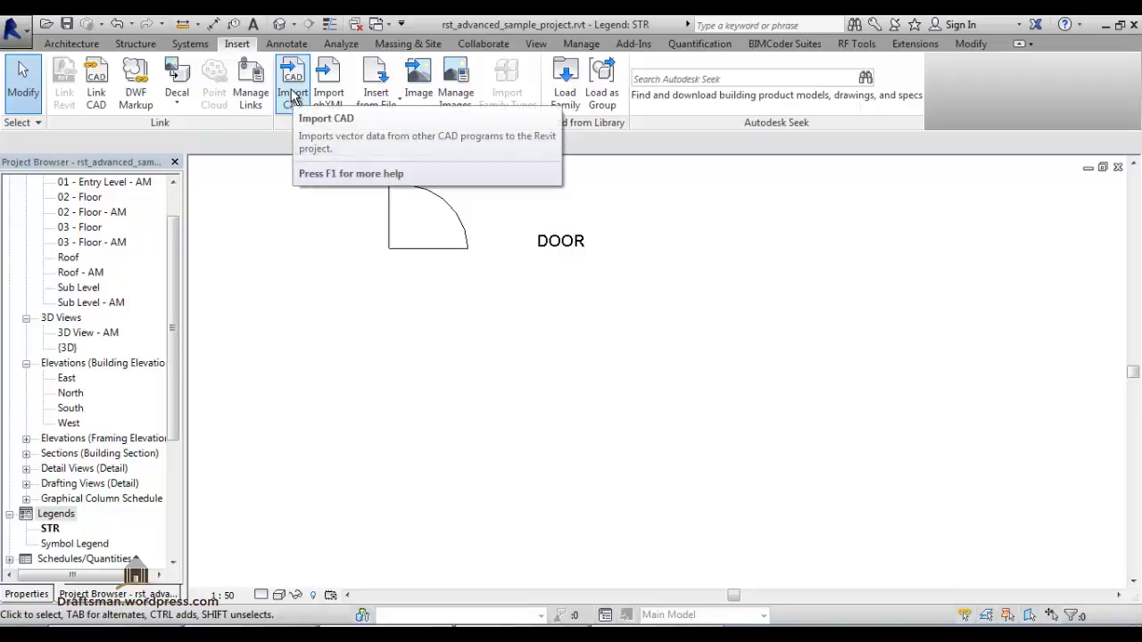
mouse_move(293, 89)
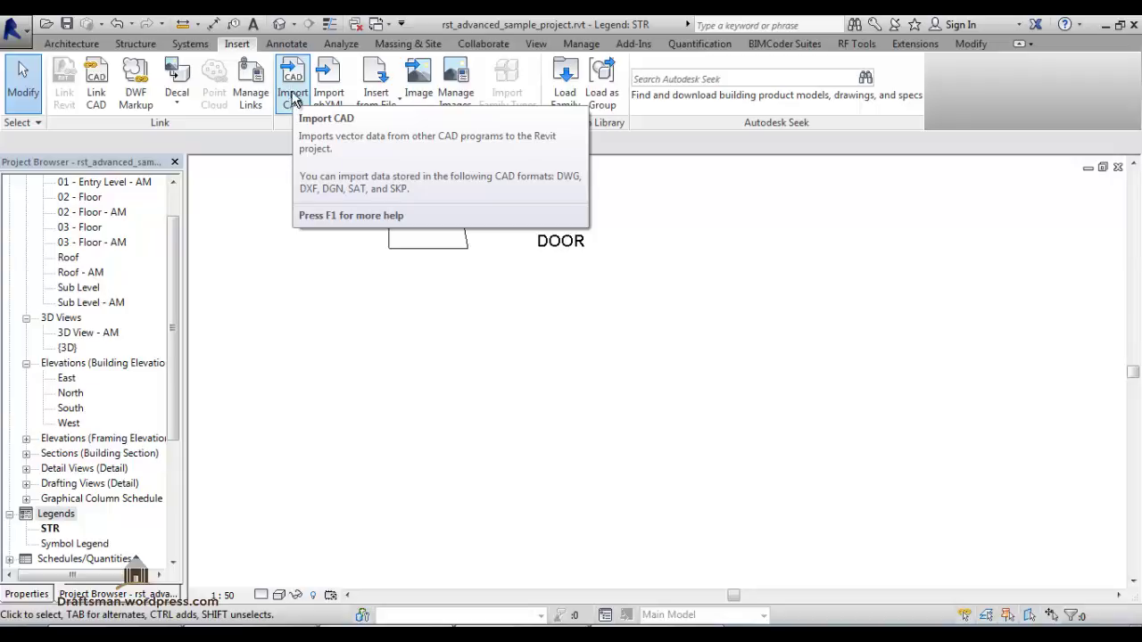
left_click(295, 84)
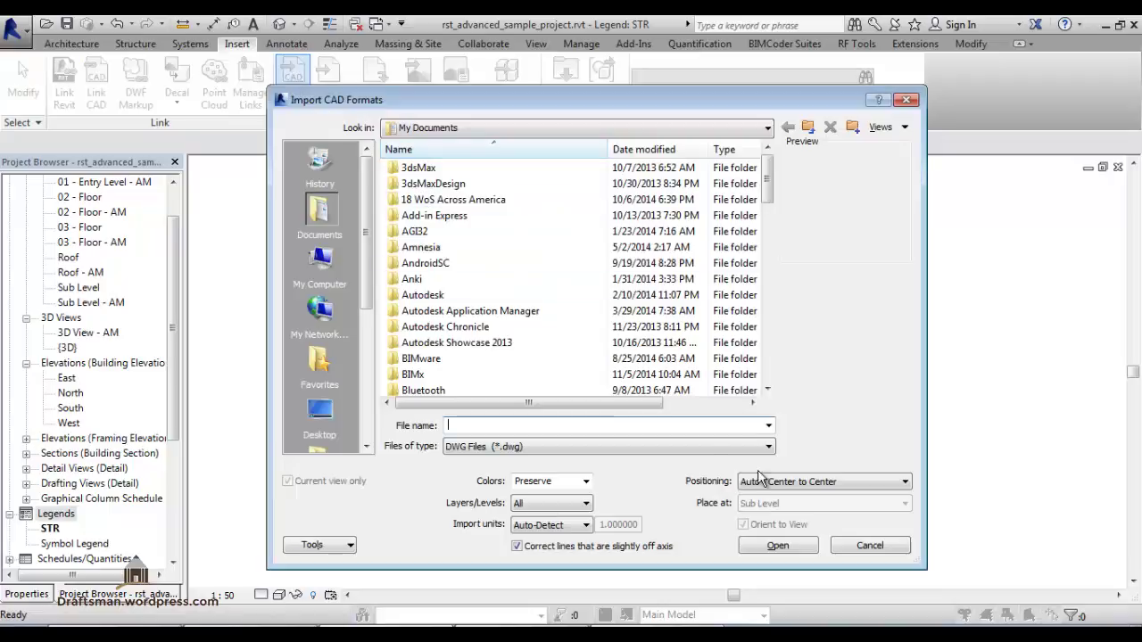
left_click(697, 447)
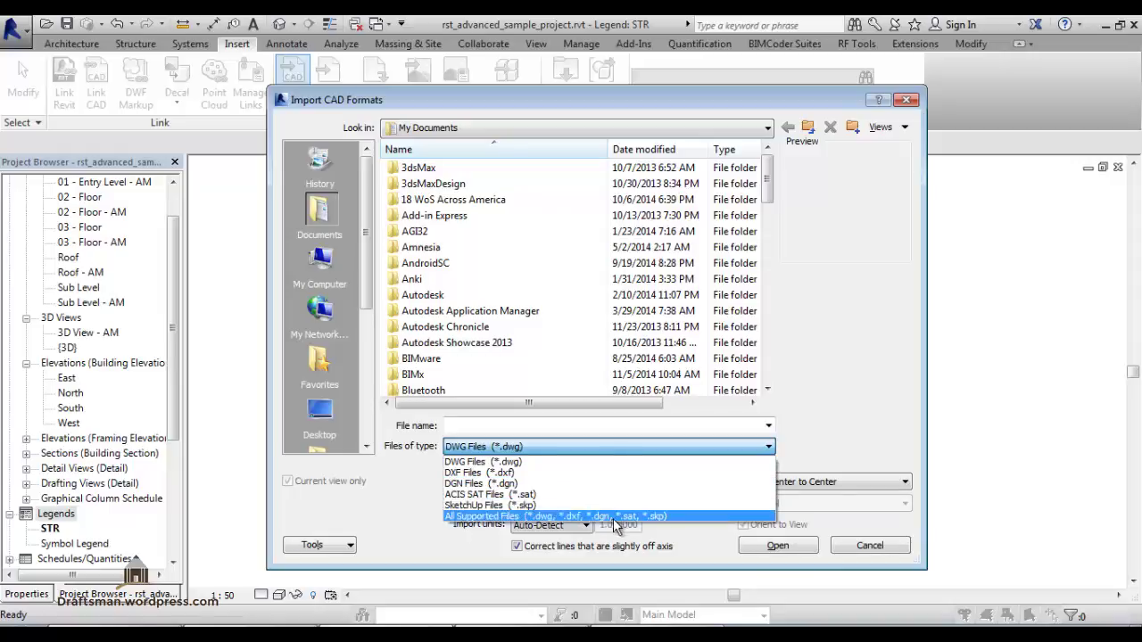
left_click(883, 313)
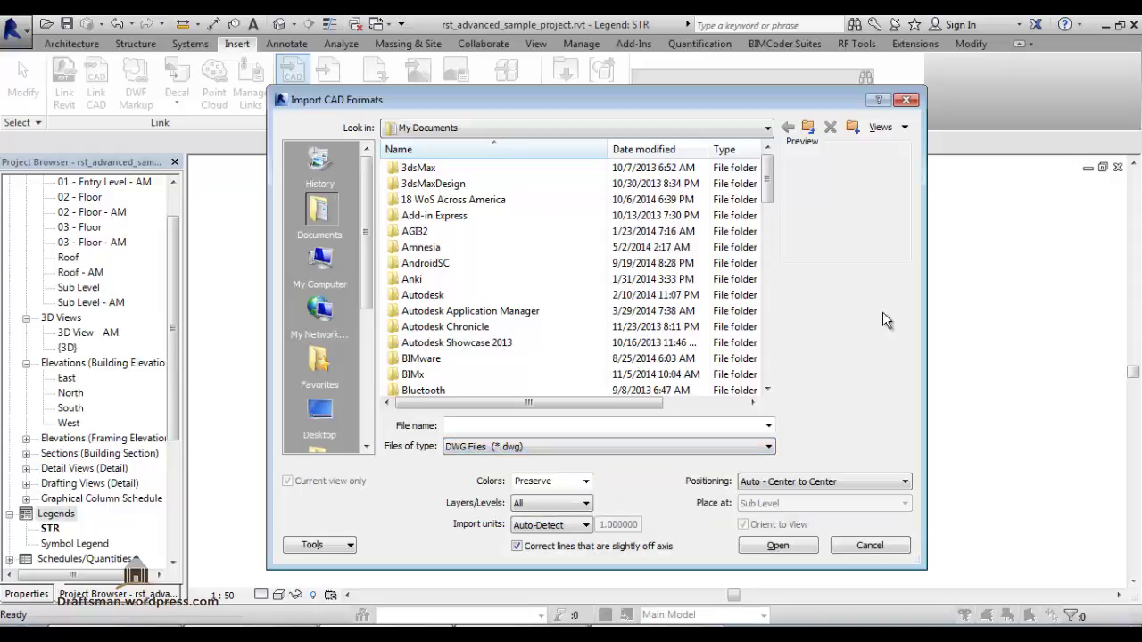
key("Escape")
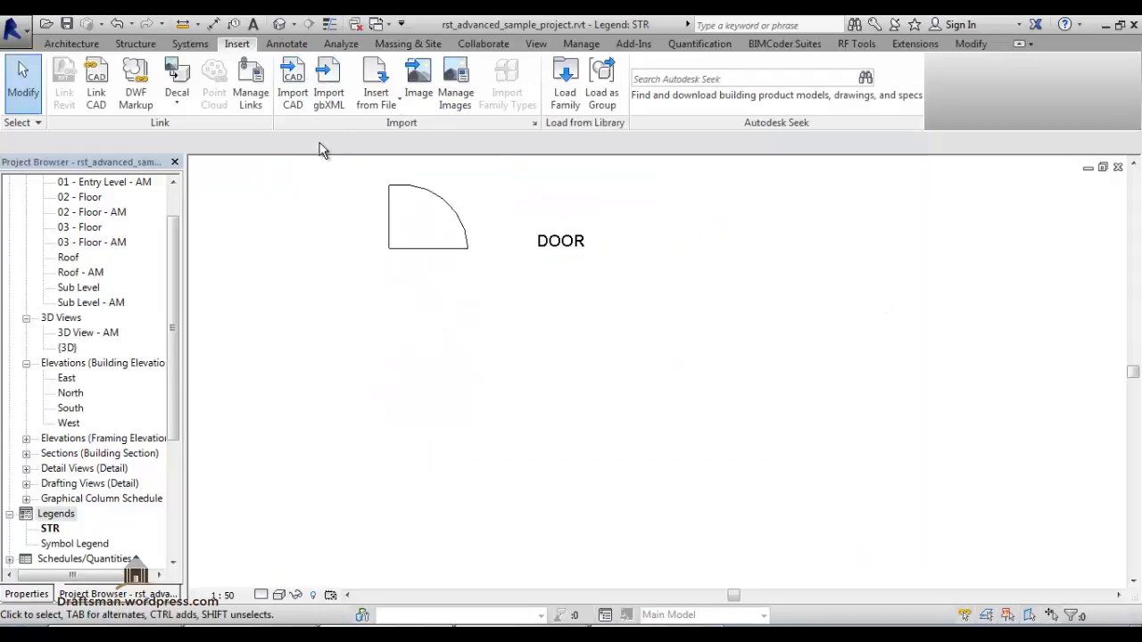
Start a legend component showing the 0762 x 2032mm door opening in front elevation
left_click(299, 46)
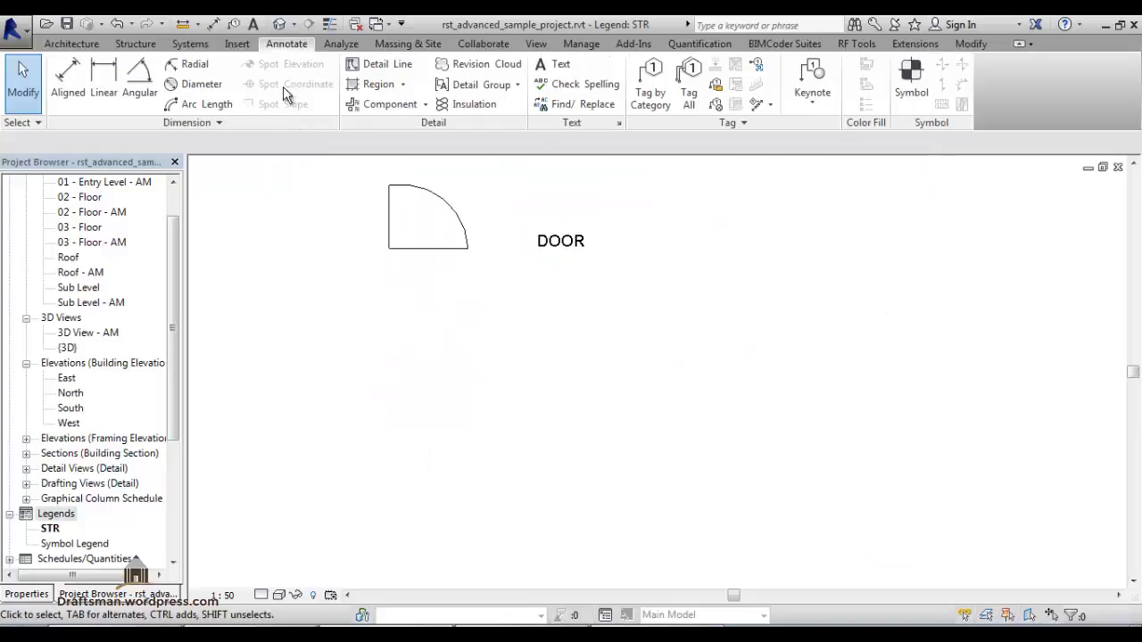
left_click(426, 104)
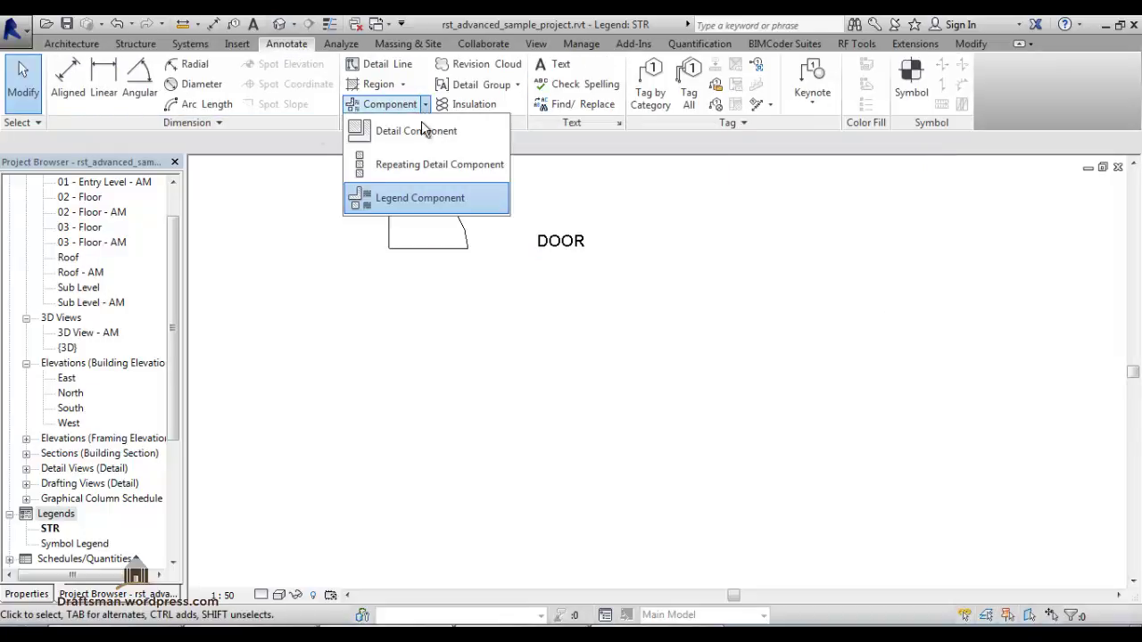
left_click(445, 206)
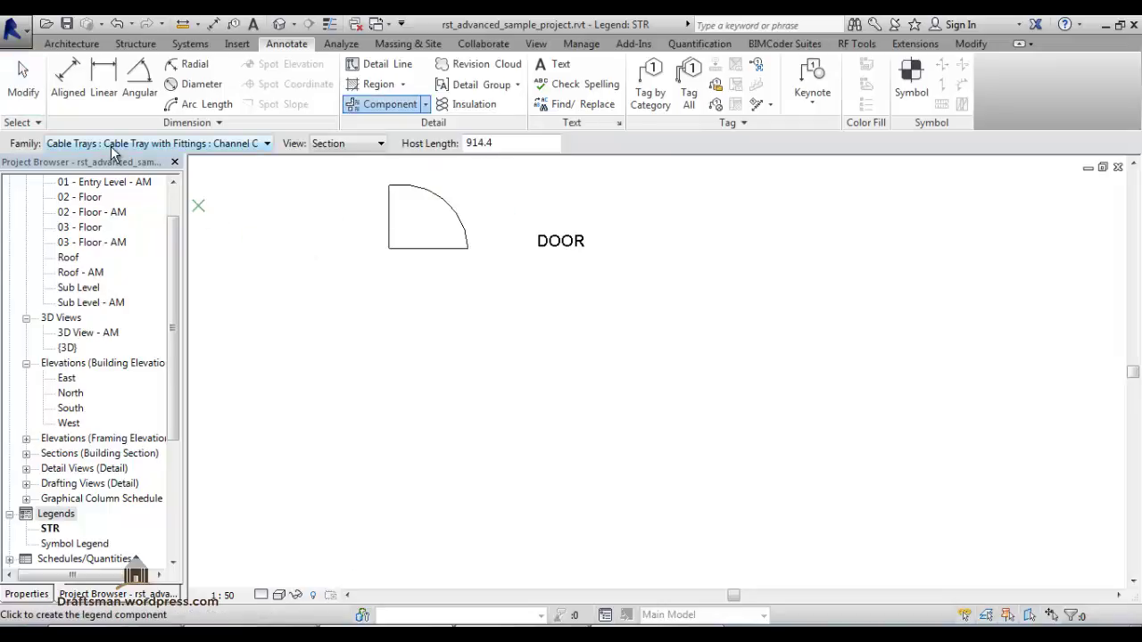
left_click(109, 145)
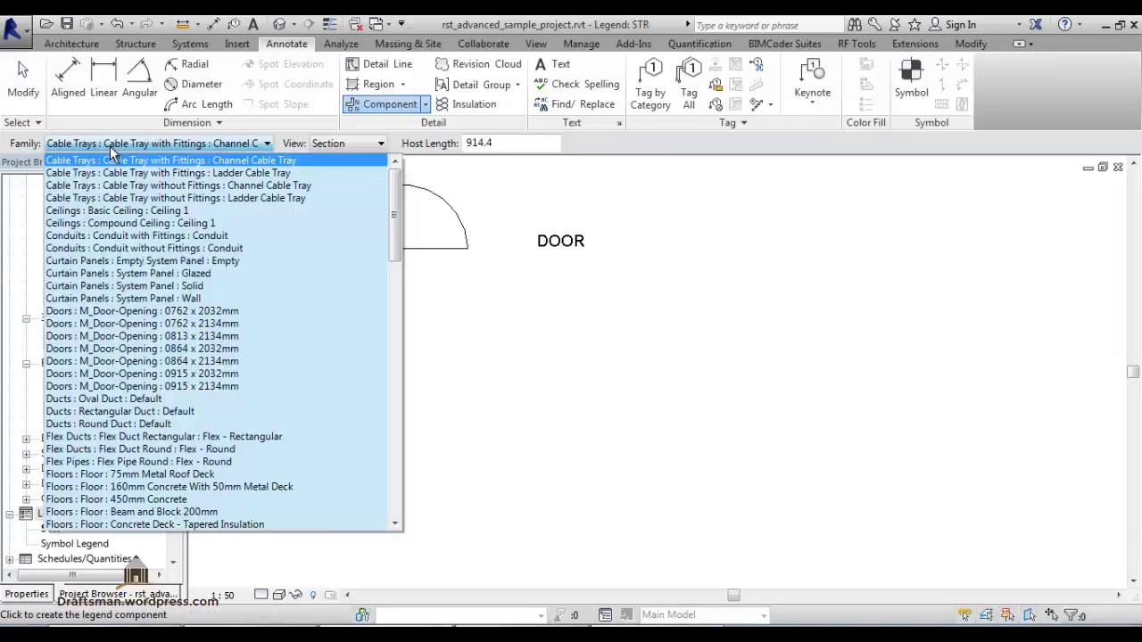
left_click(233, 327)
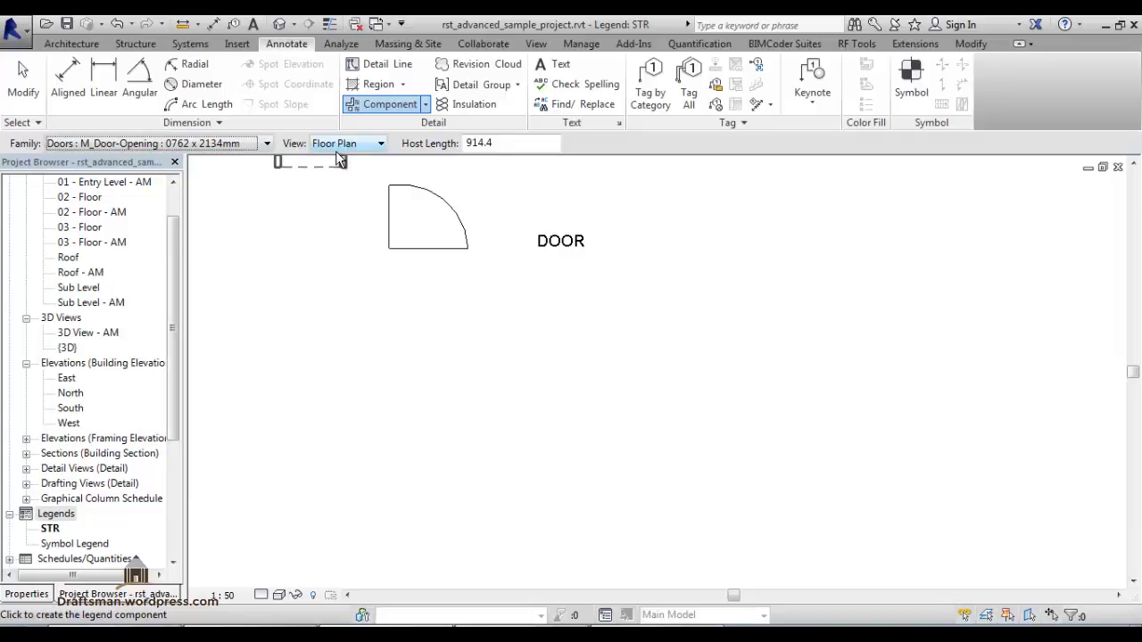
left_click(254, 146)
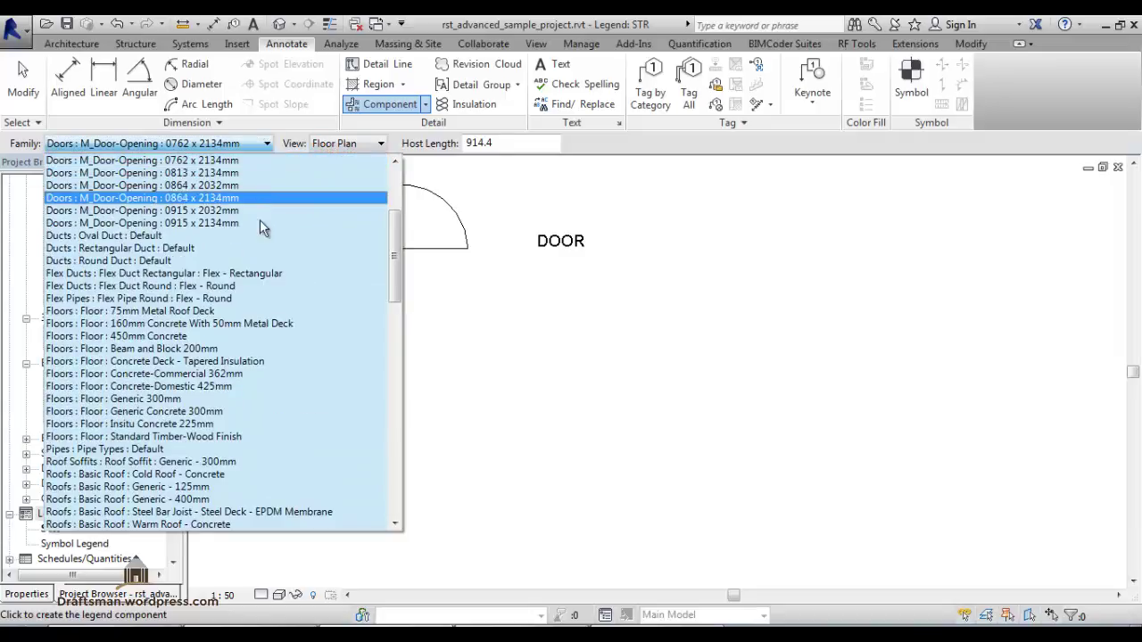
scroll(270, 238, "up", 2)
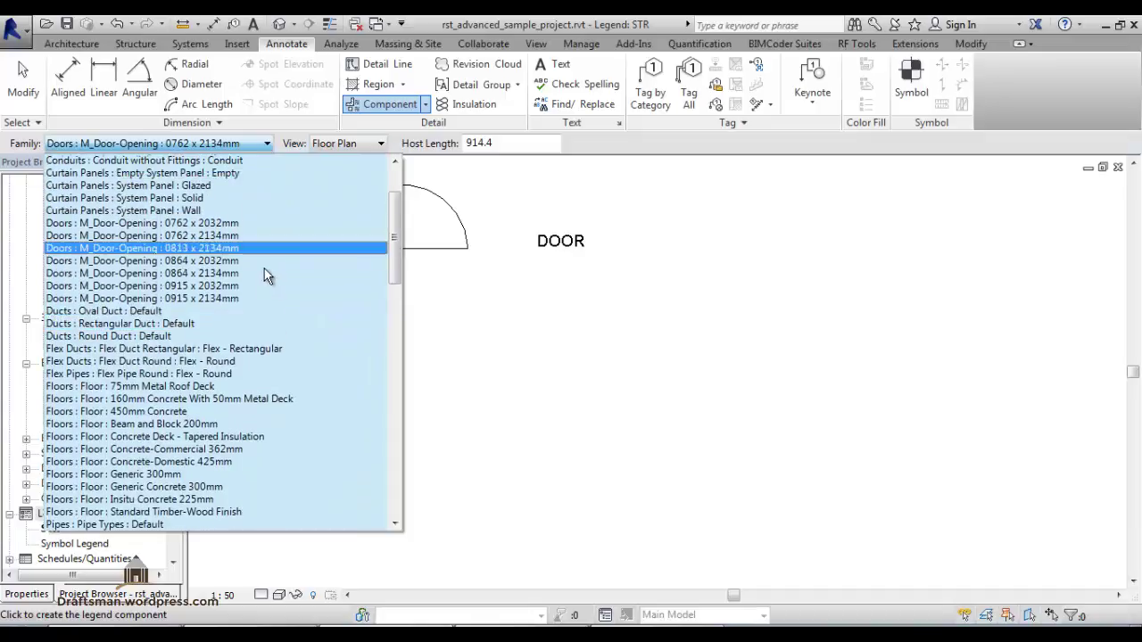
left_click(265, 222)
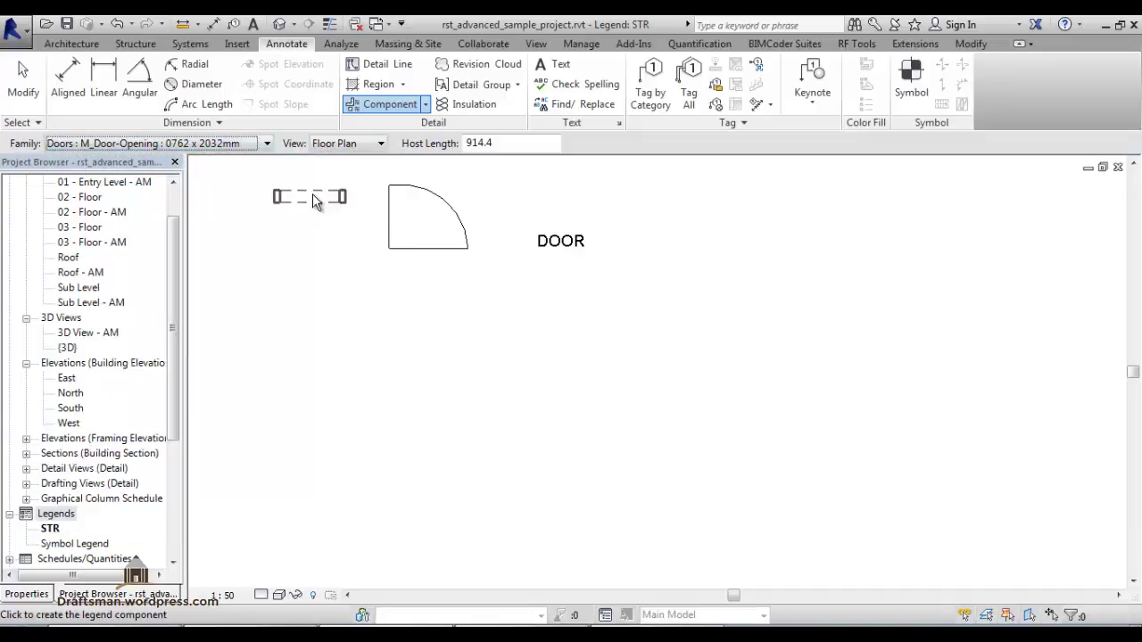
left_click(325, 150)
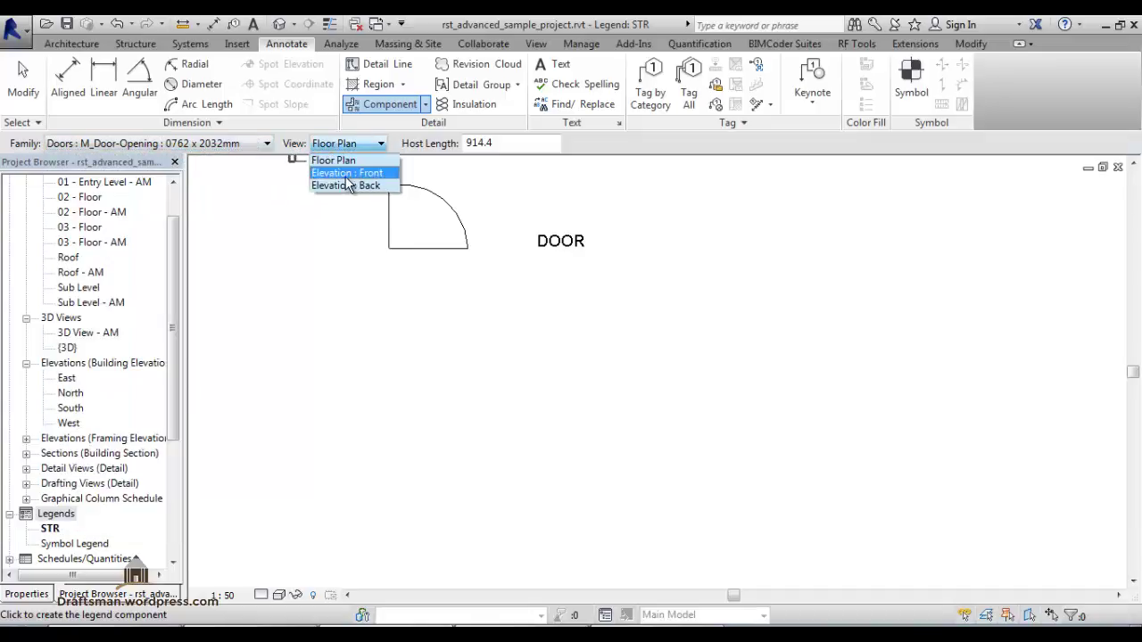
left_click(332, 171)
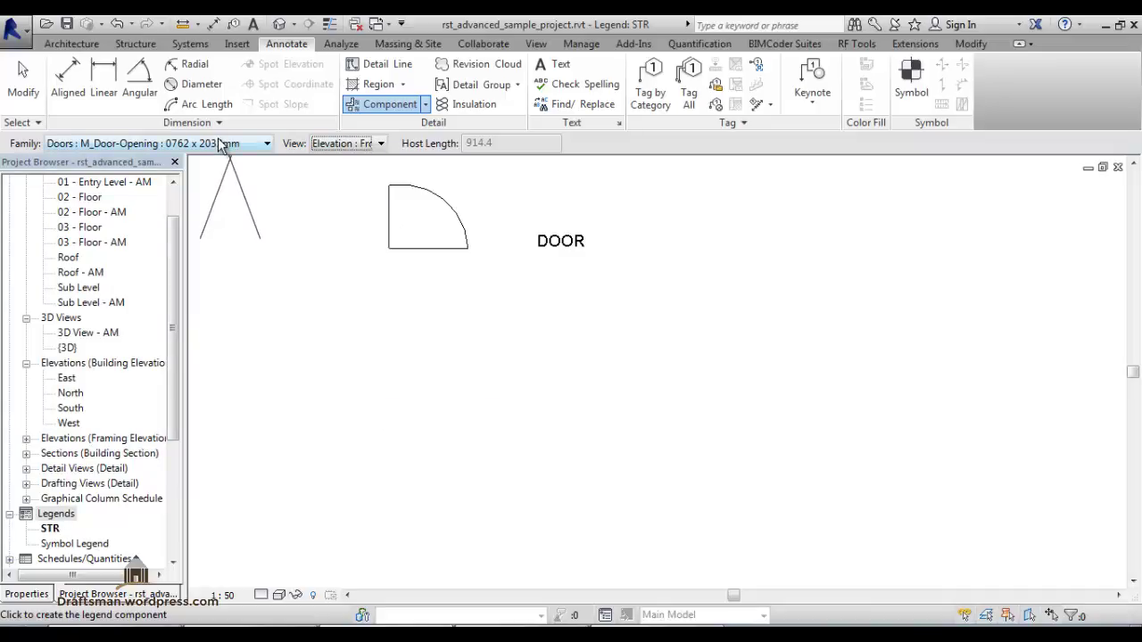
Switch the legend component family to the concrete rectangular structural column
left_click(265, 142)
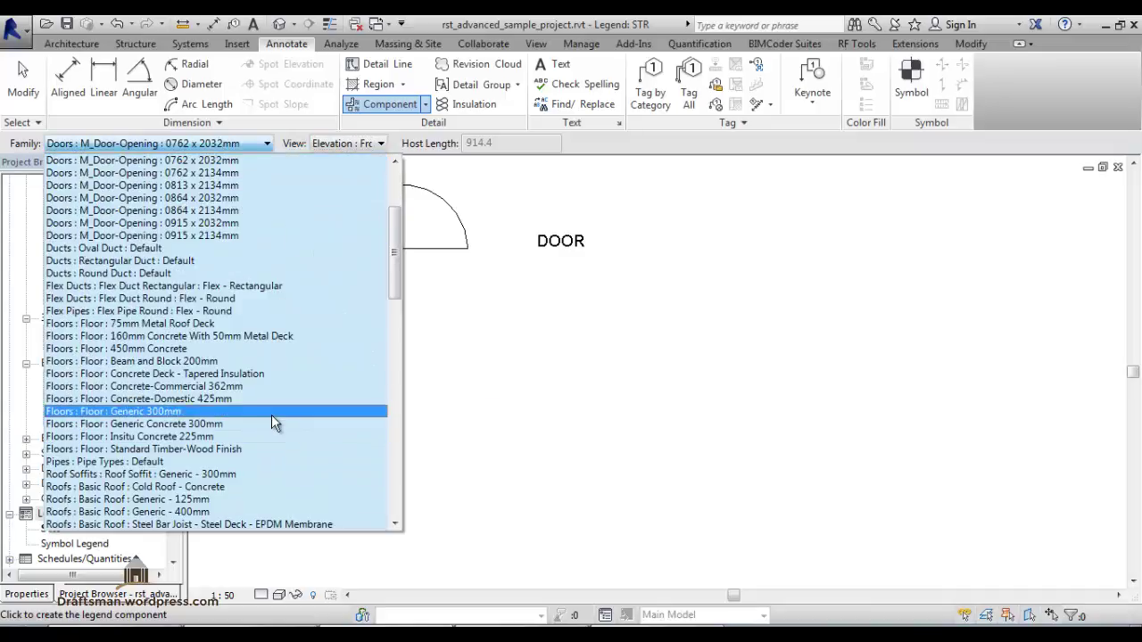
scroll(296, 473, "down", 5)
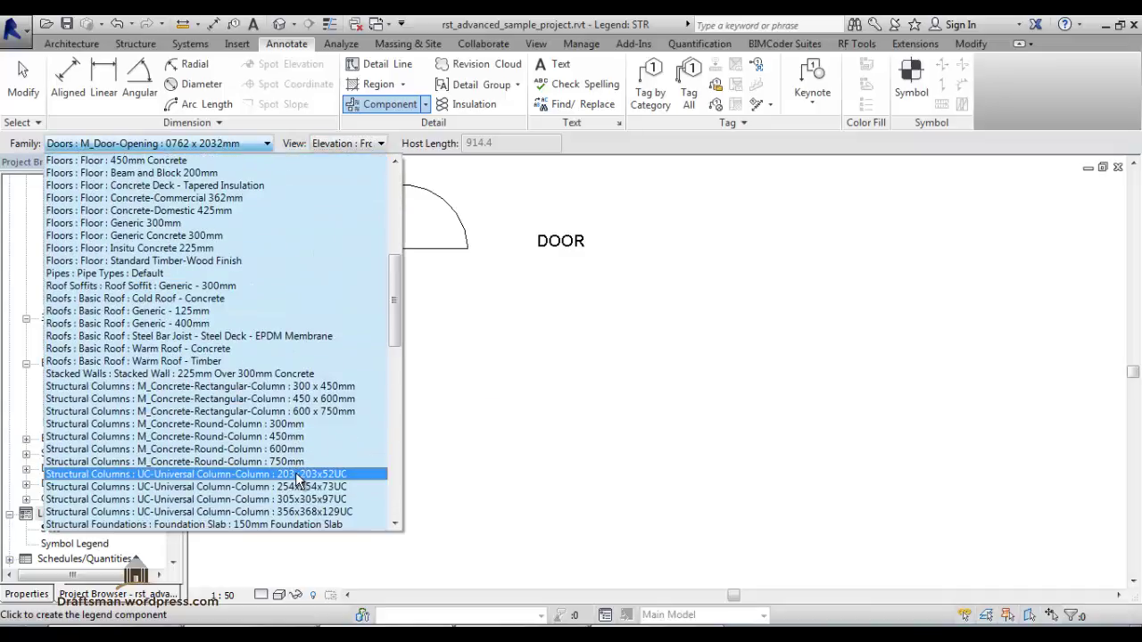
scroll(298, 409, "down", 3)
left_click(307, 300)
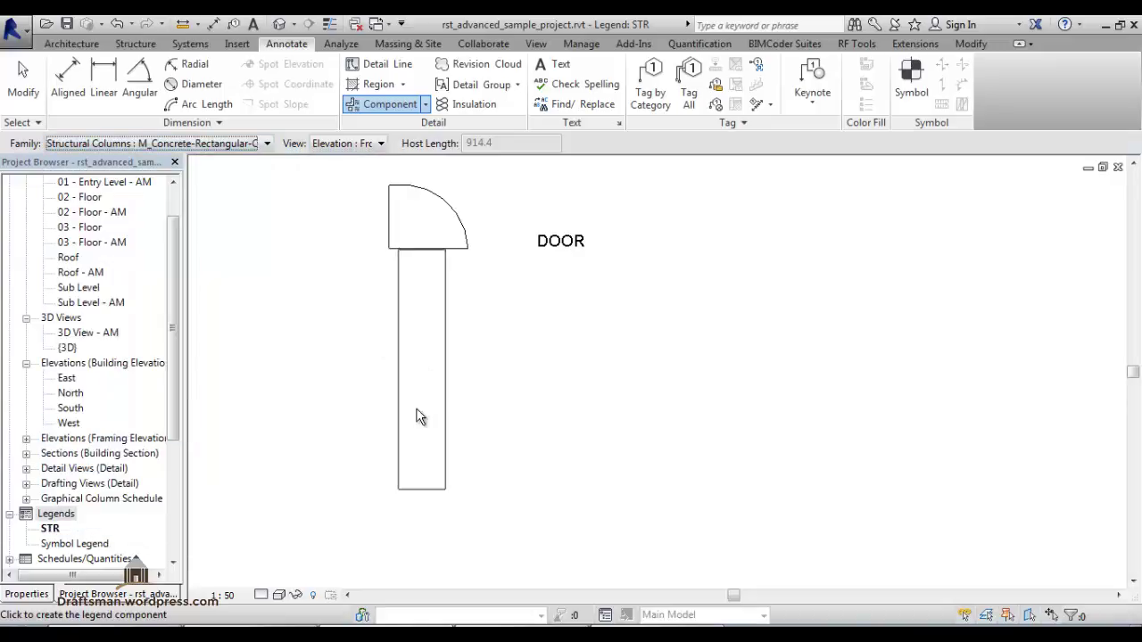
Place the column as a front elevation below the door swing and as a floor plan below DOOR
left_click(398, 416)
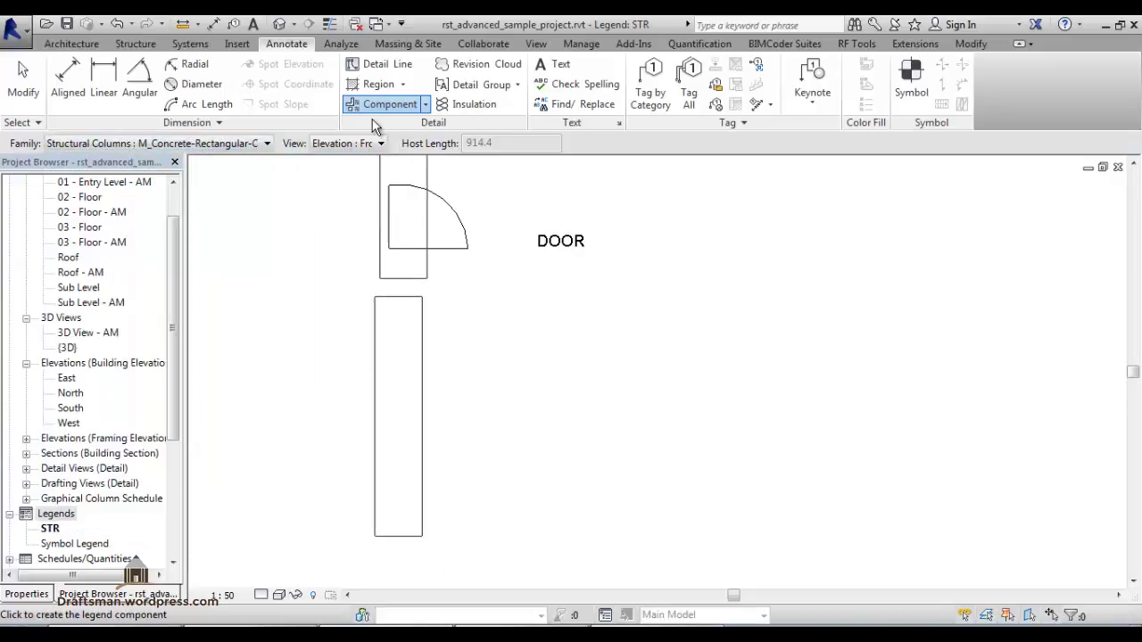
left_click(348, 143)
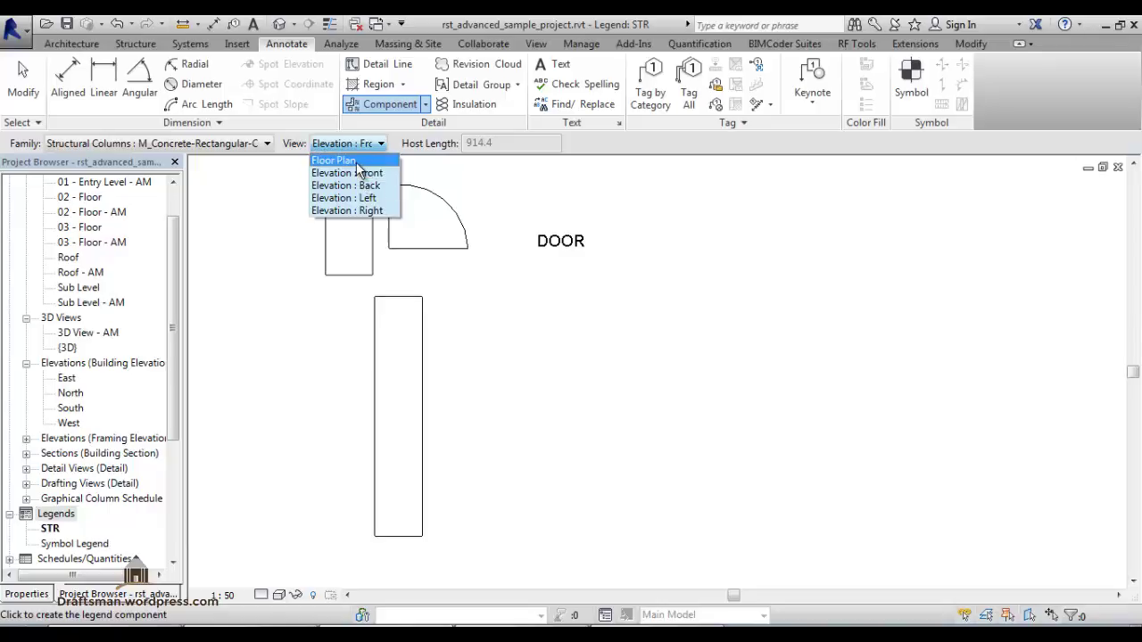
left_click(355, 166)
left_click(549, 475)
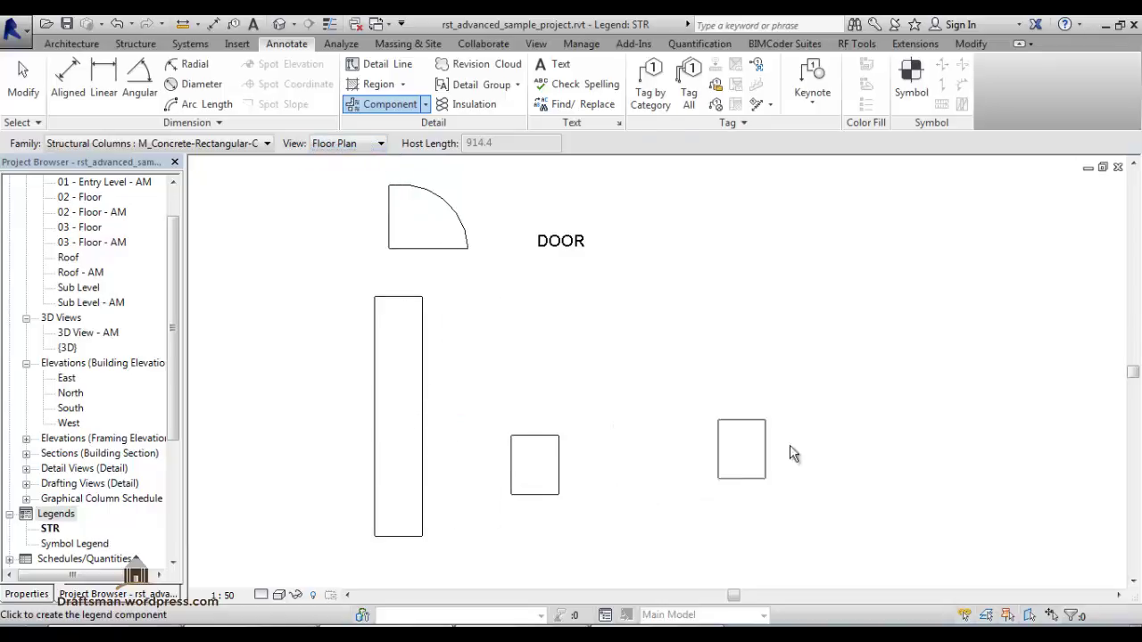
Review the family list, keep the concrete column, and stop placing legend components
left_click(265, 142)
scroll(357, 374, "down", 3)
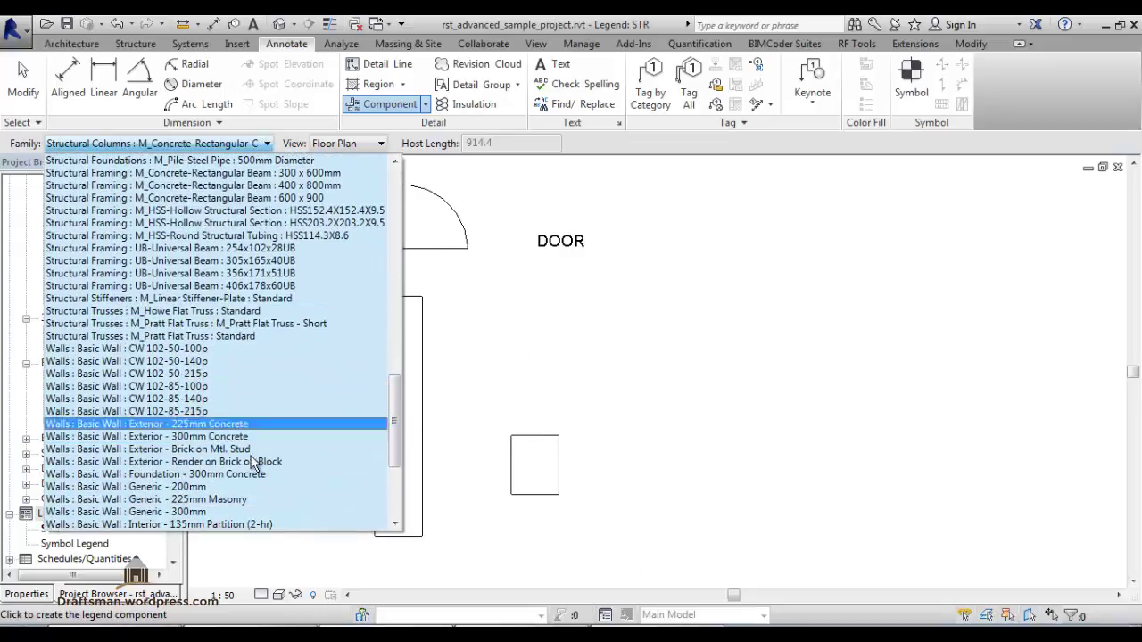
scroll(380, 426, "down", 3)
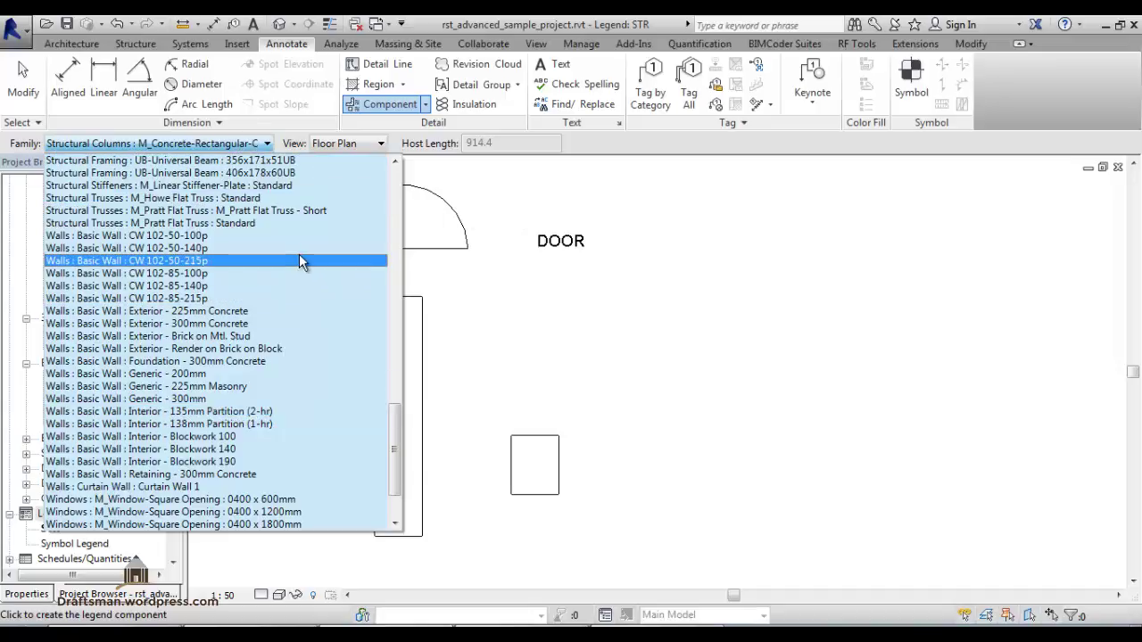
left_click(430, 109)
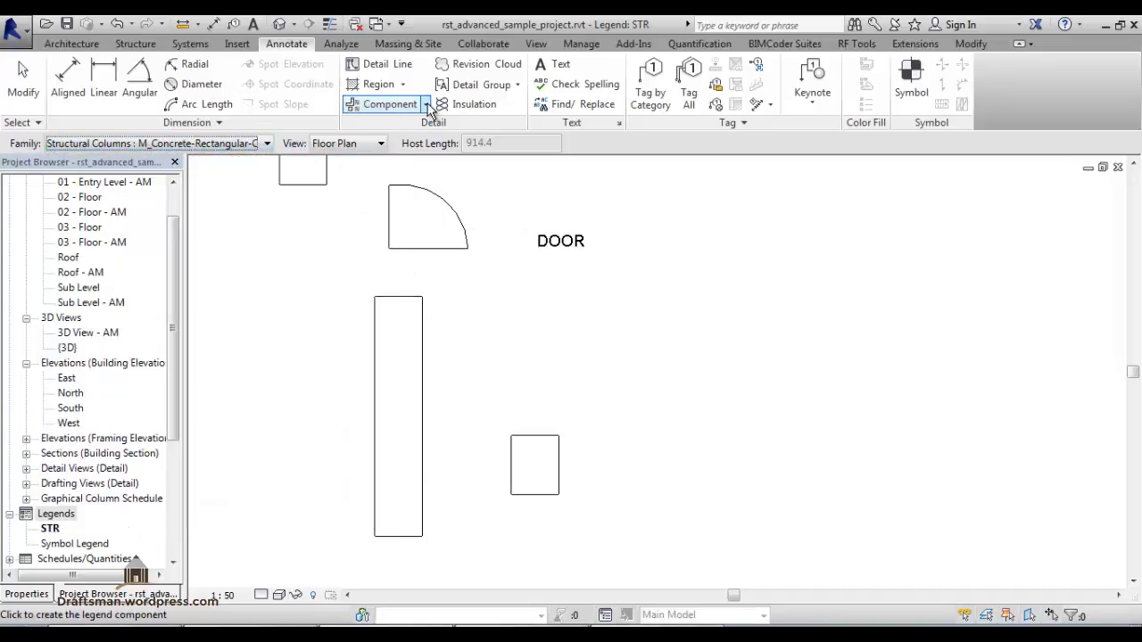
left_click(428, 104)
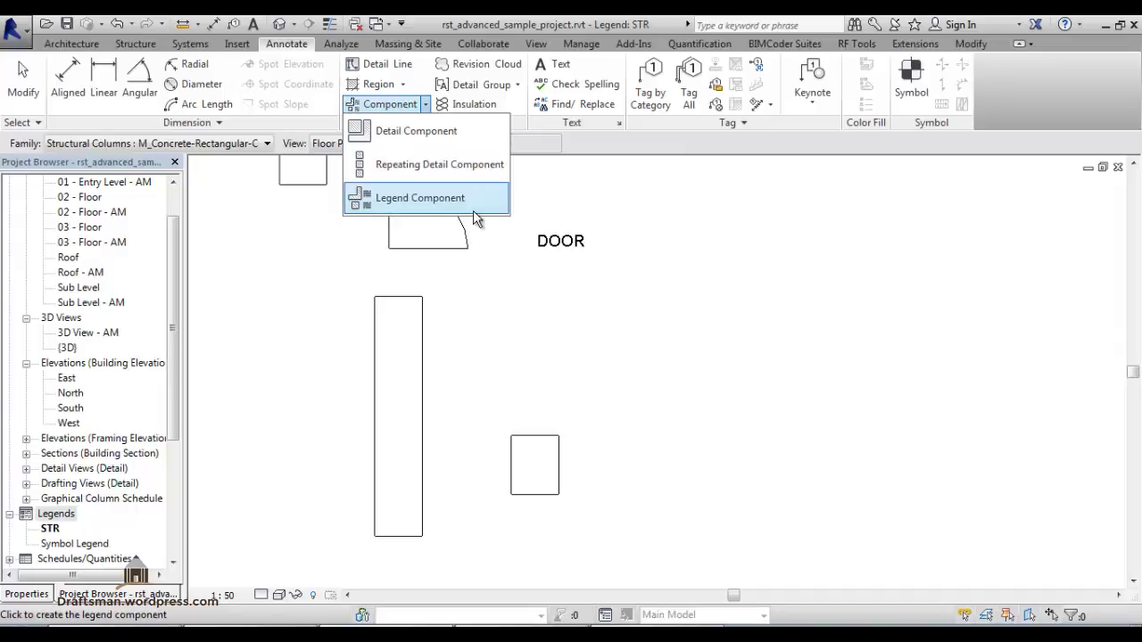
key("Escape")
key("Escape")
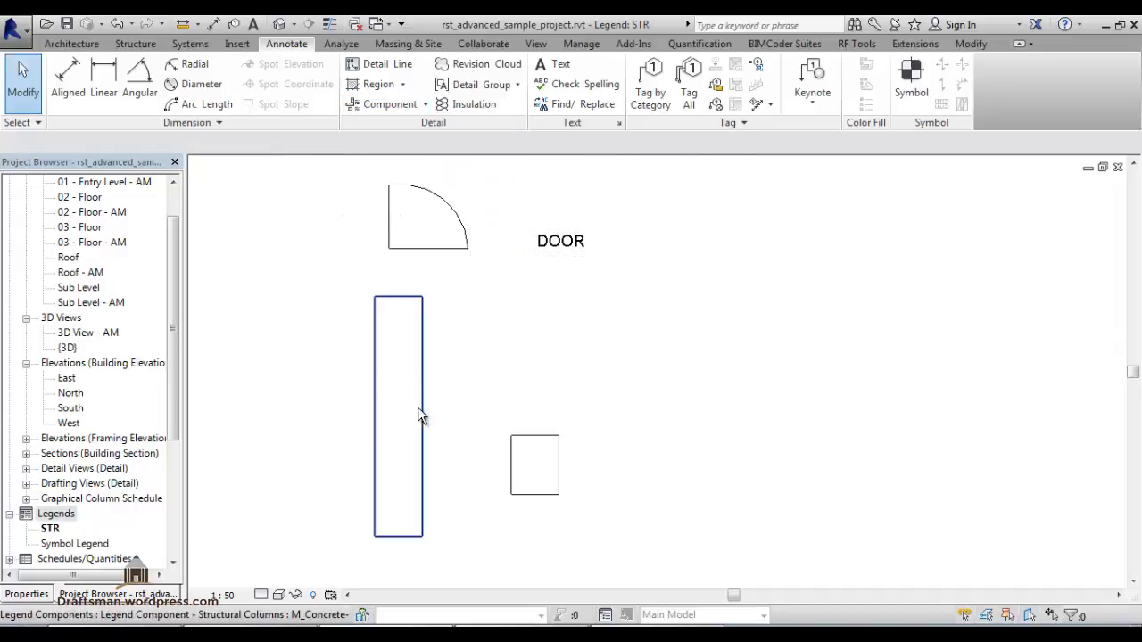